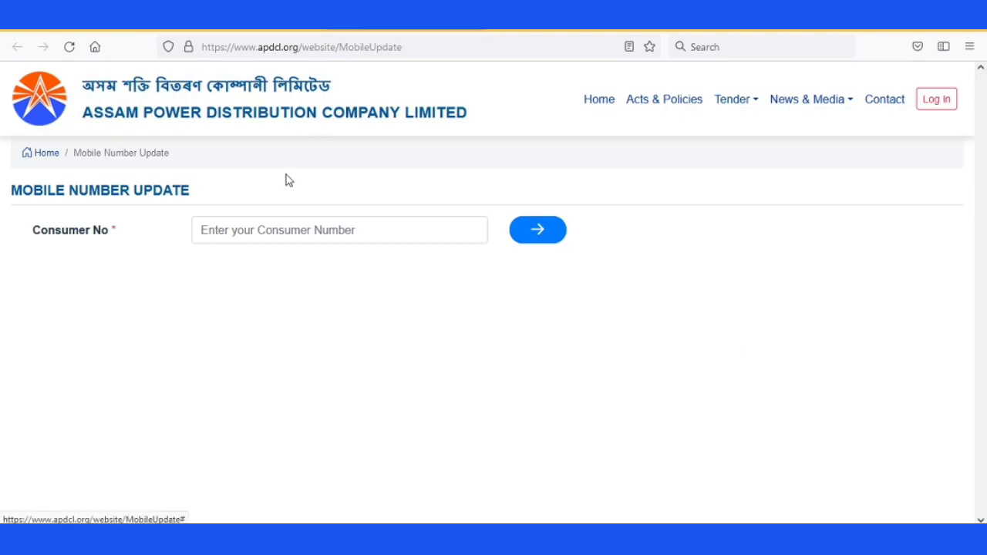
- Enter the consumer number in the Consumer No field and fetch that consumer's user details
left_click(262, 231)
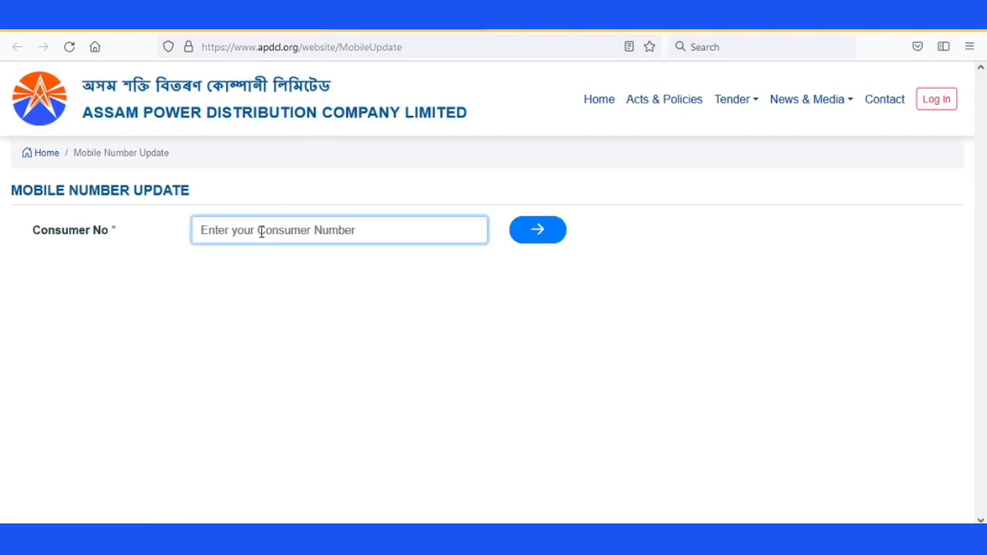
left_click(35, 229)
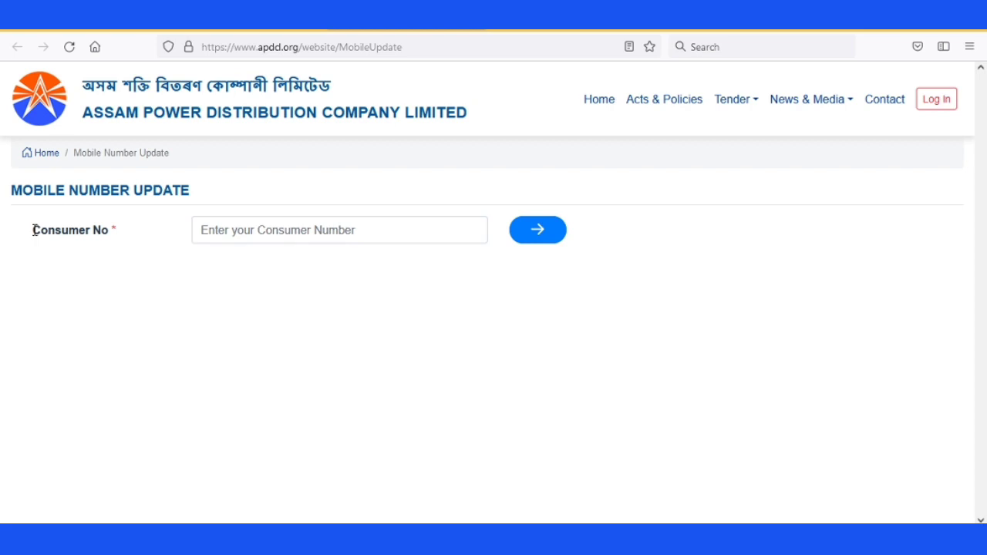
key("shift+Right")
key("shift+Right")
key("shift+Right")
key("shift+Right")
key("shift+Right")
key("shift+Right")
key("shift+Right")
key("shift+Right")
key("shift+Right")
key("shift+Right")
key("shift+Right")
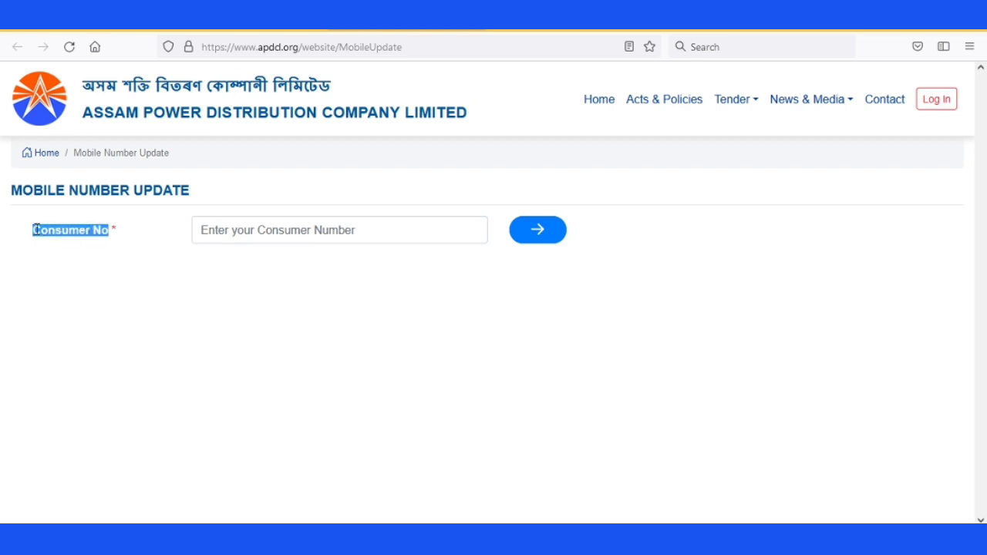
left_click(229, 234)
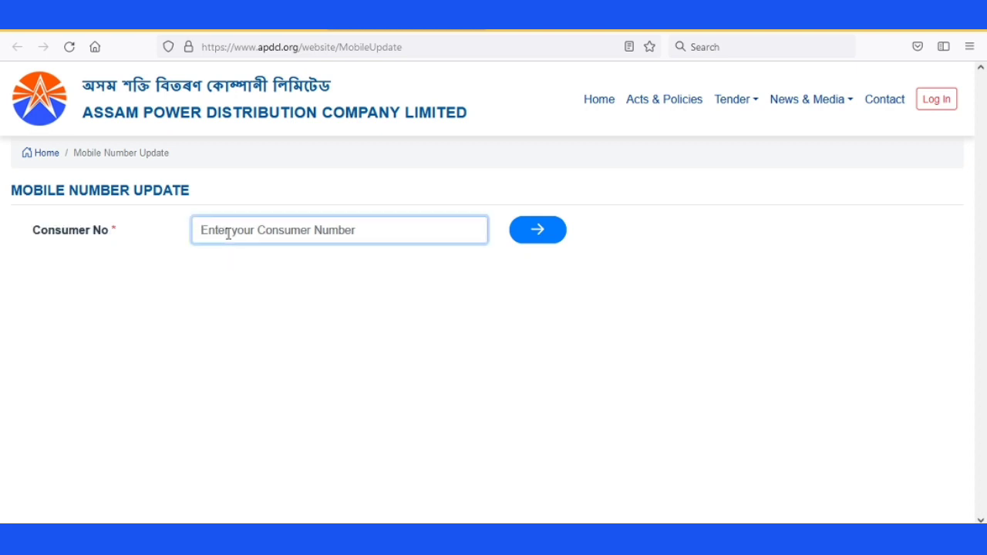
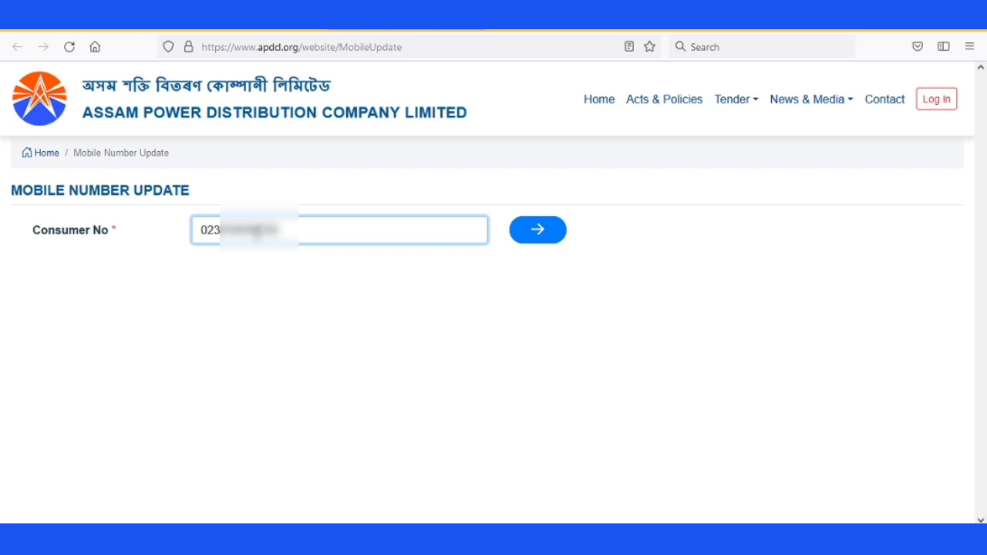
left_click(532, 237)
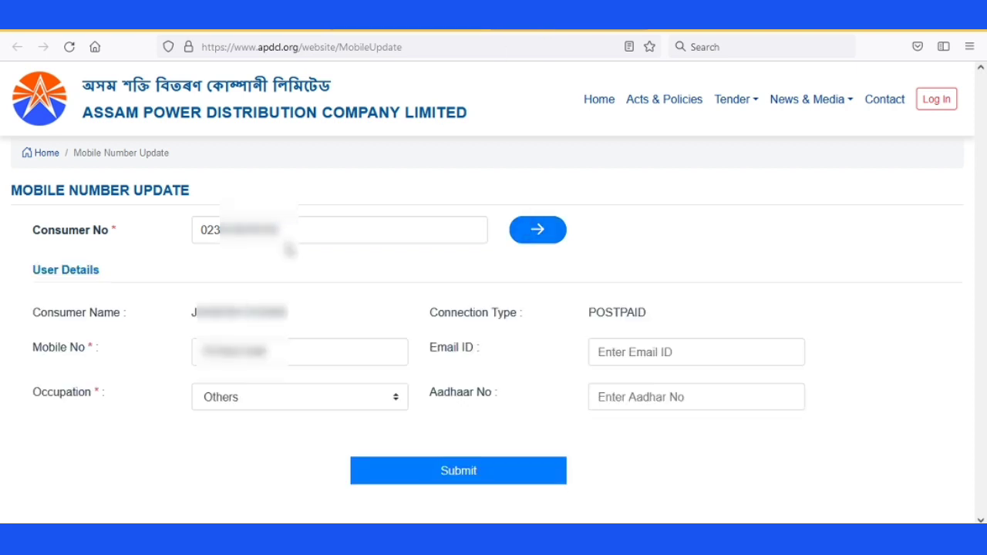
double_click(239, 230)
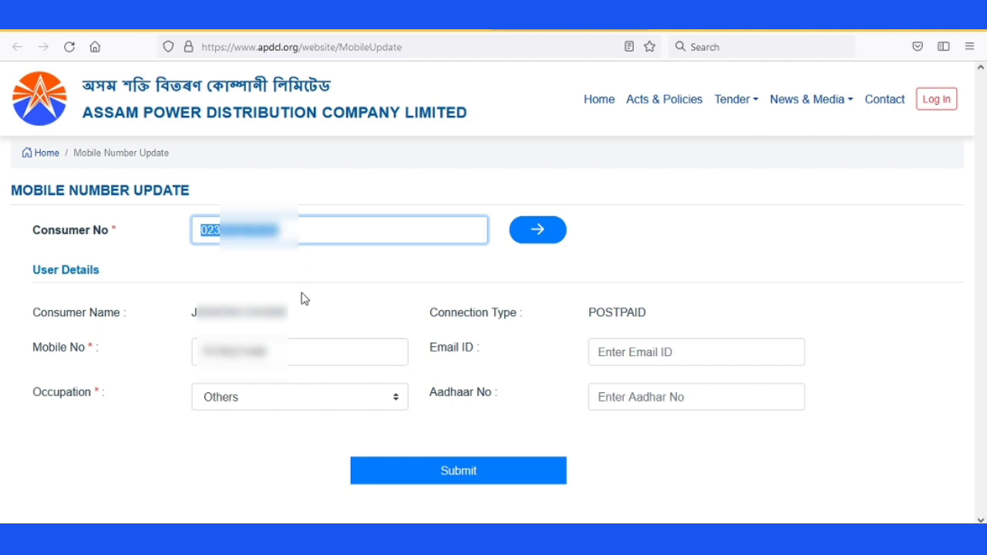
left_click(192, 319)
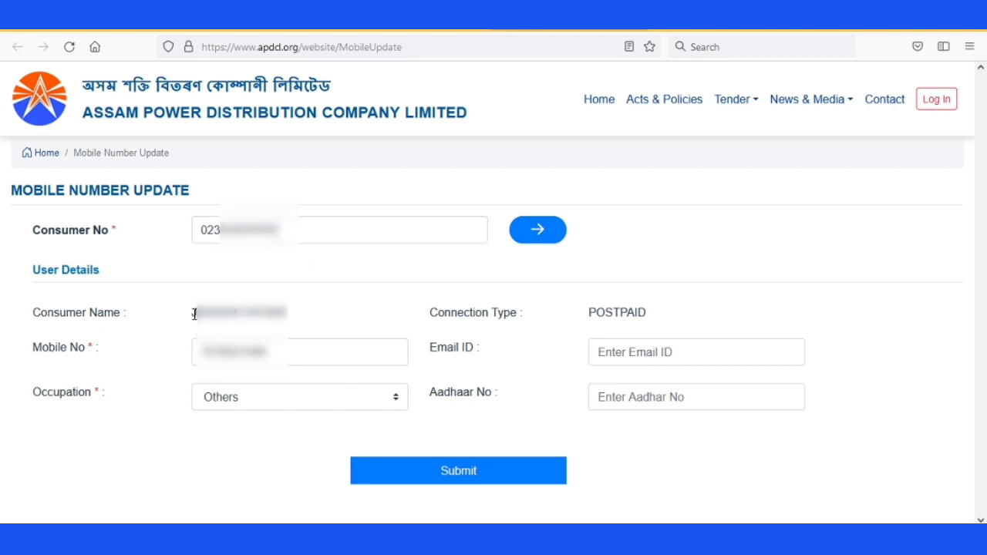
key("shift+Right")
key("shift+Right")
key("shift+Right")
key("shift+Right")
key("shift+Right")
key("shift+Right")
key("shift+Right")
key("shift+Right")
key("shift+Right")
key("shift+Right")
key("shift+Right")
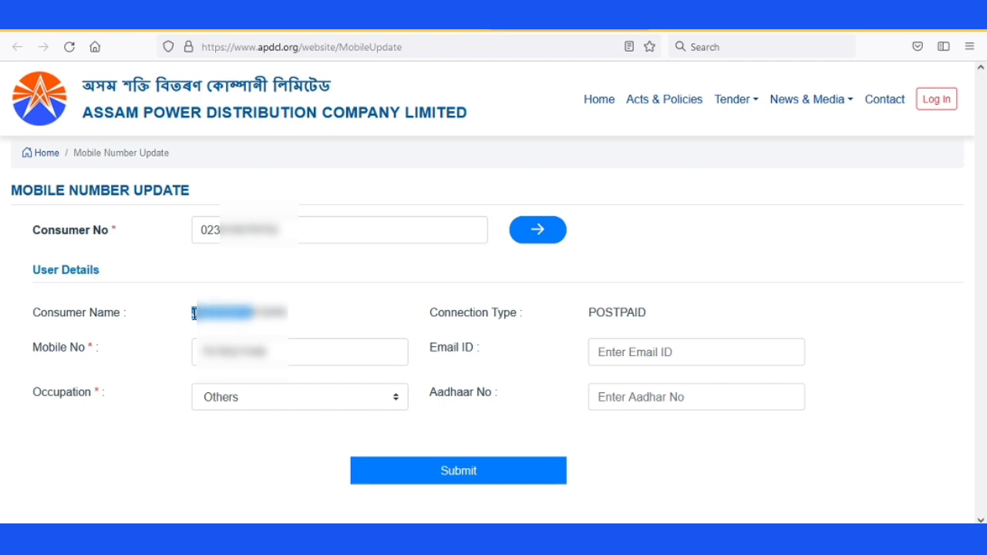
key("shift+Right")
key("shift+Right")
key("shift+Right")
key("shift+Right")
key("shift+Right")
key("shift+Right")
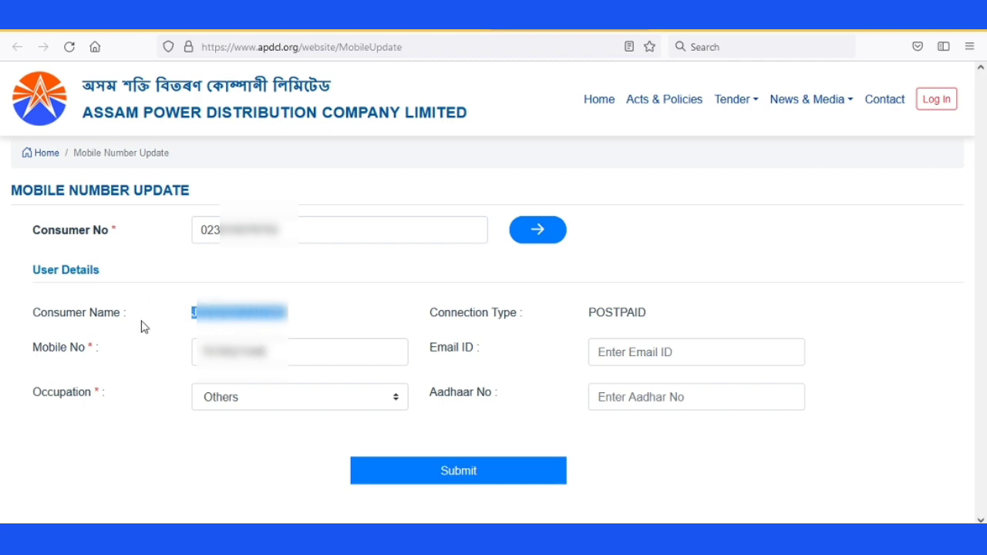
left_click(442, 312)
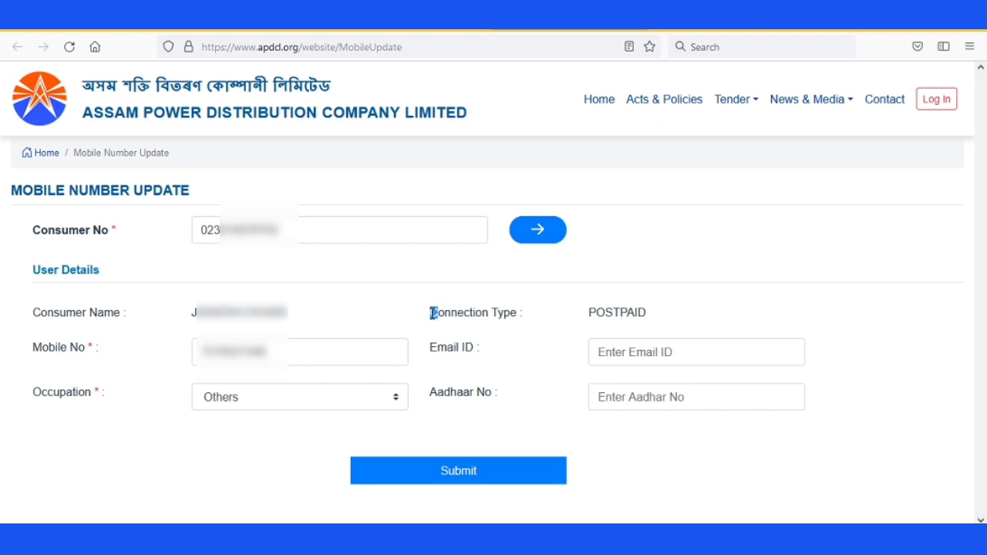
key("shift+Right")
key("shift+Right")
key("shift+Right")
key("shift+Right")
key("shift+Right")
key("shift+Right")
key("shift+Right")
key("shift+Right")
key("shift+Right")
key("shift+Right")
key("shift+Right")
key("shift+Right")
key("shift+Right")
key("shift+Right")
key("shift+Right")
key("shift+Right")
key("shift+Right")
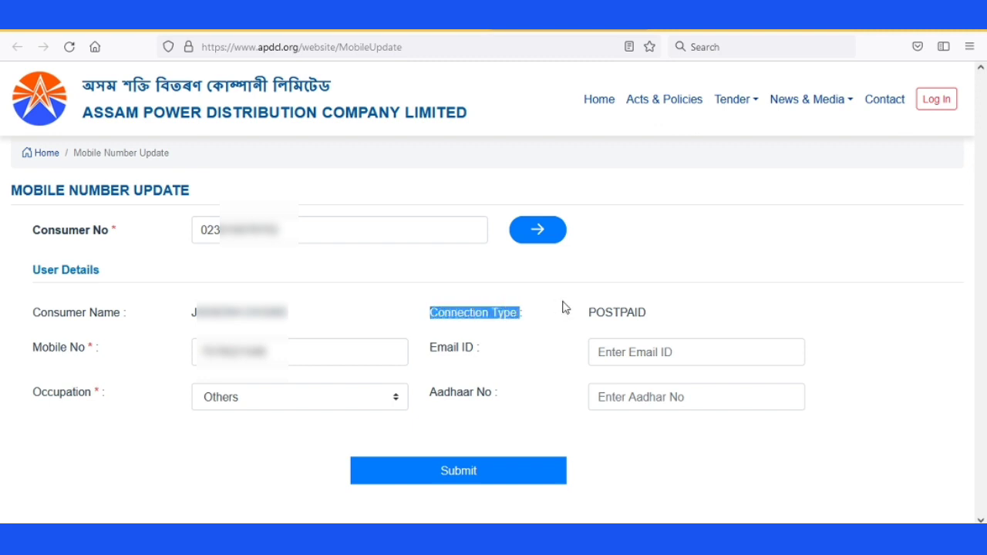
left_click(292, 354)
double_click(292, 354)
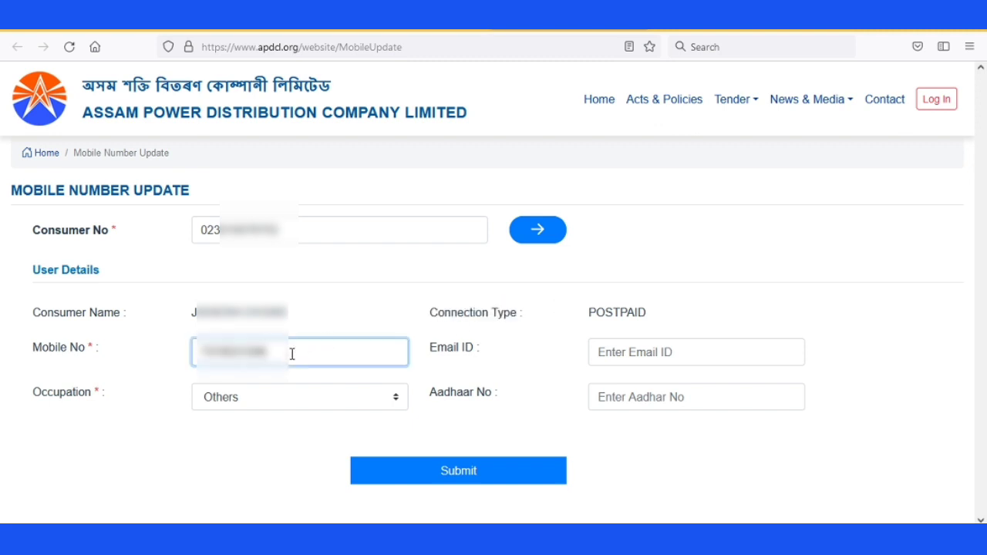
- Replace the old registered number in Mobile No with the new mobile number
key("shift+Left")
key("shift+Left")
key("shift+Left")
key("shift+Left")
key("shift+Left")
key("shift+Left")
key("shift+Left")
key("shift+Left")
key("shift+Left")
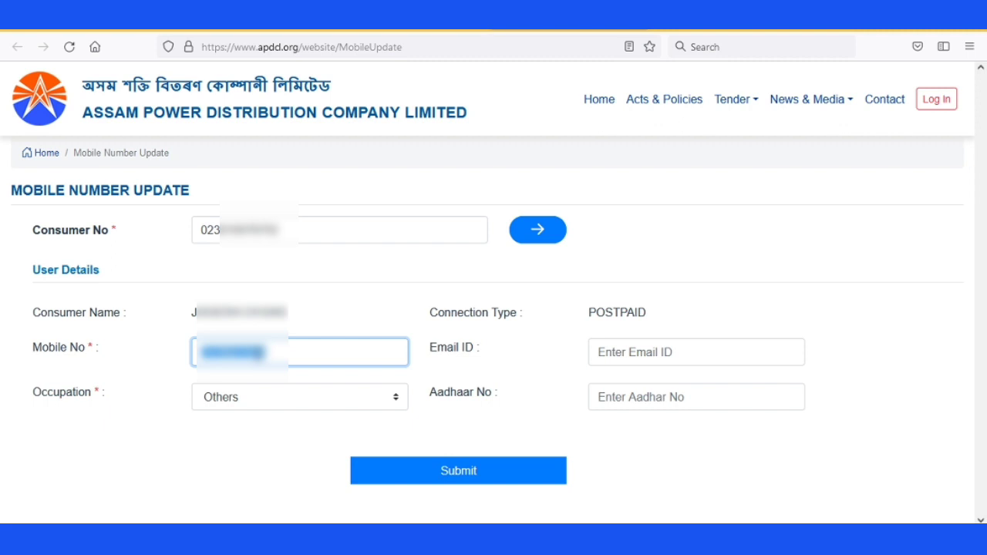
left_click(313, 356)
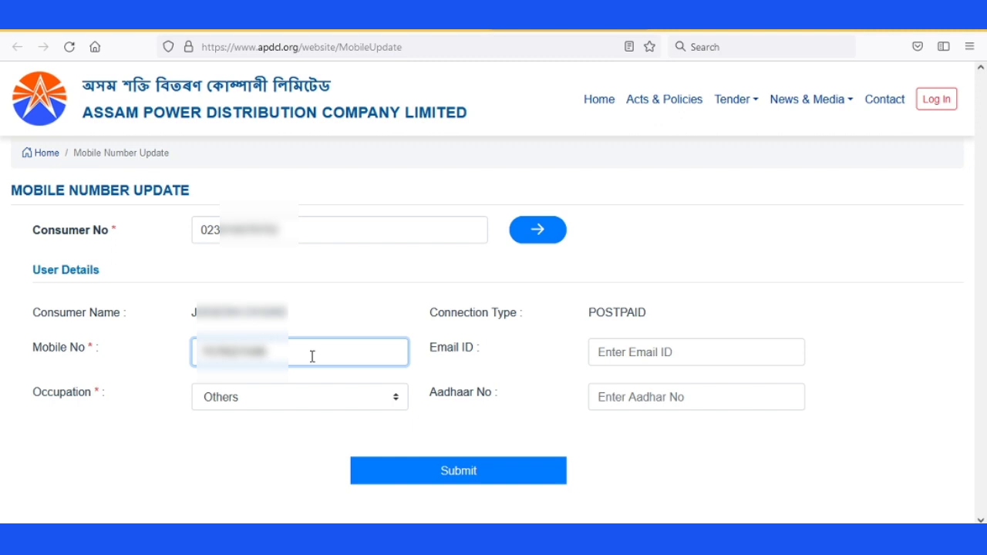
key("BackSpace")
key("BackSpace")
key("BackSpace")
key("BackSpace")
key("BackSpace")
key("BackSpace")
key("ctrl+v")
type("9")
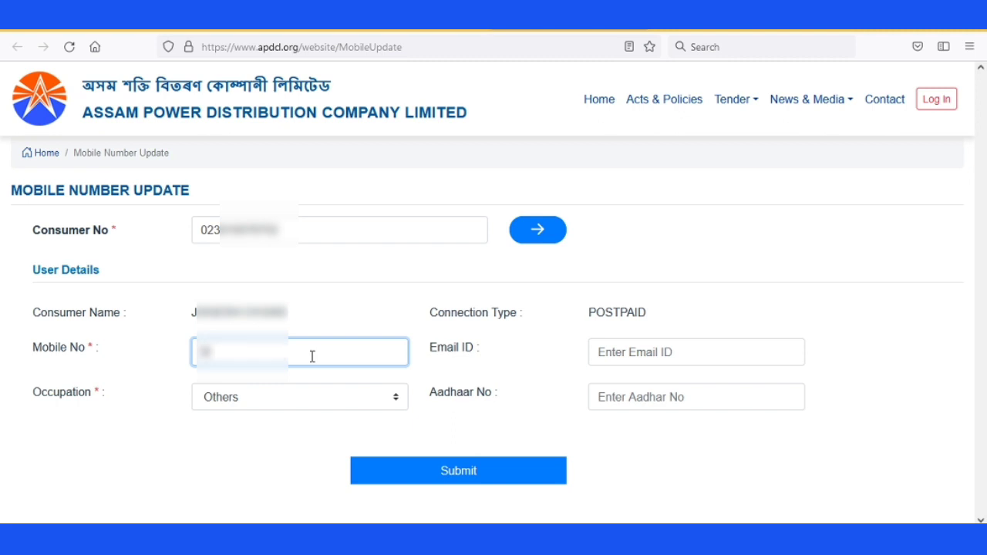
type("9999")
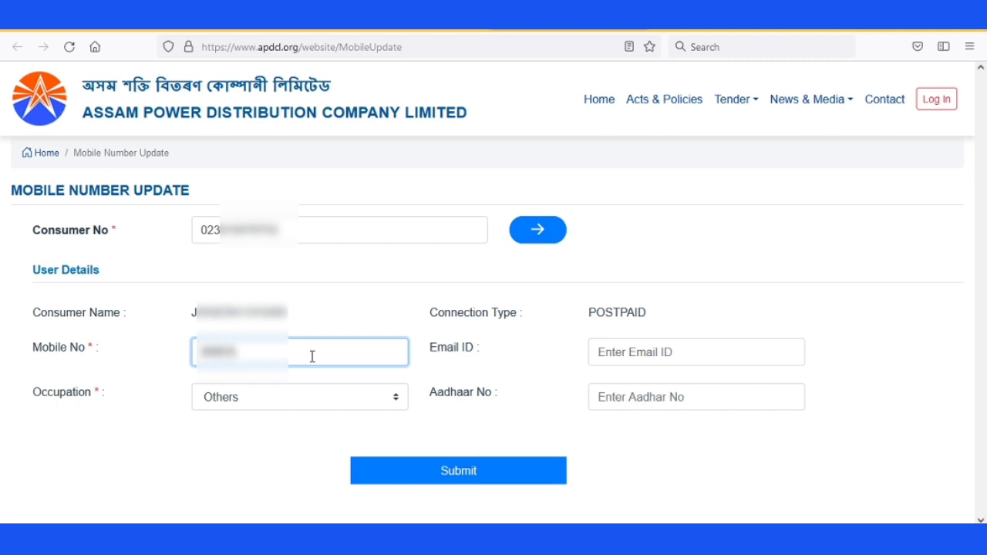
type("99999")
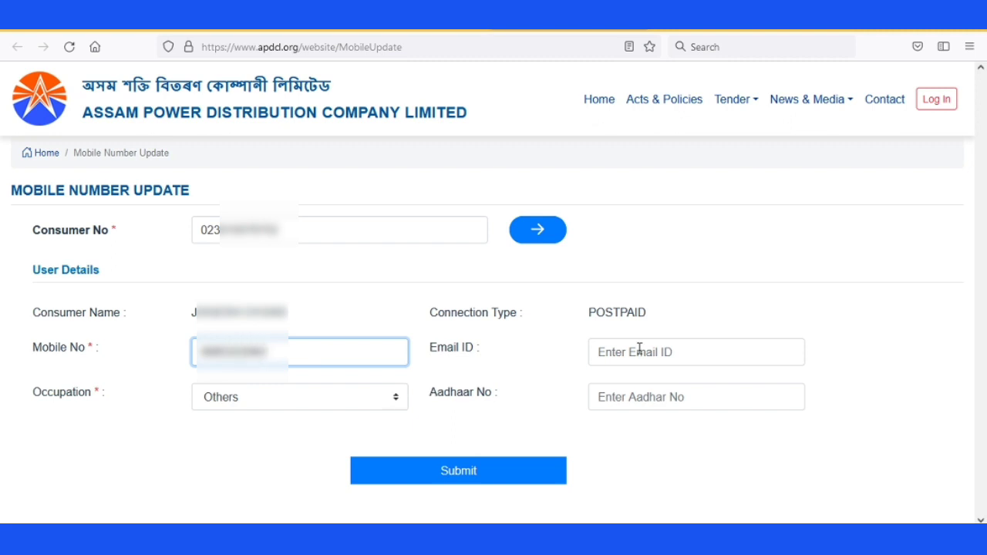
- Highlight the Email ID label to point out the next field to fill
left_click(468, 347)
double_click(468, 347)
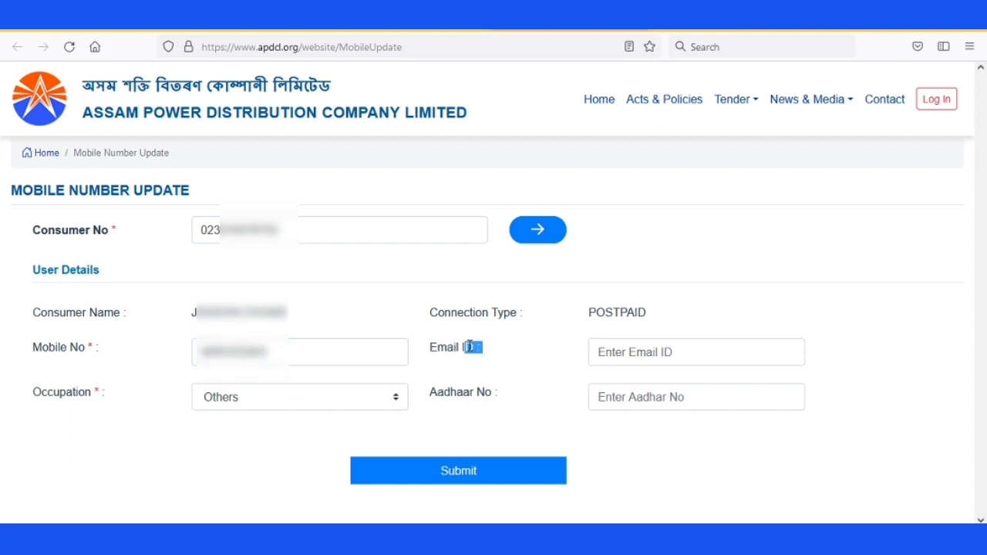
left_click(467, 347)
left_click_drag(430, 348, 434, 348)
key("shift+Right")
key("shift+Right")
key("shift+Right")
key("shift+Right")
key("shift+Right")
key("shift+Right")
key("shift+Right")
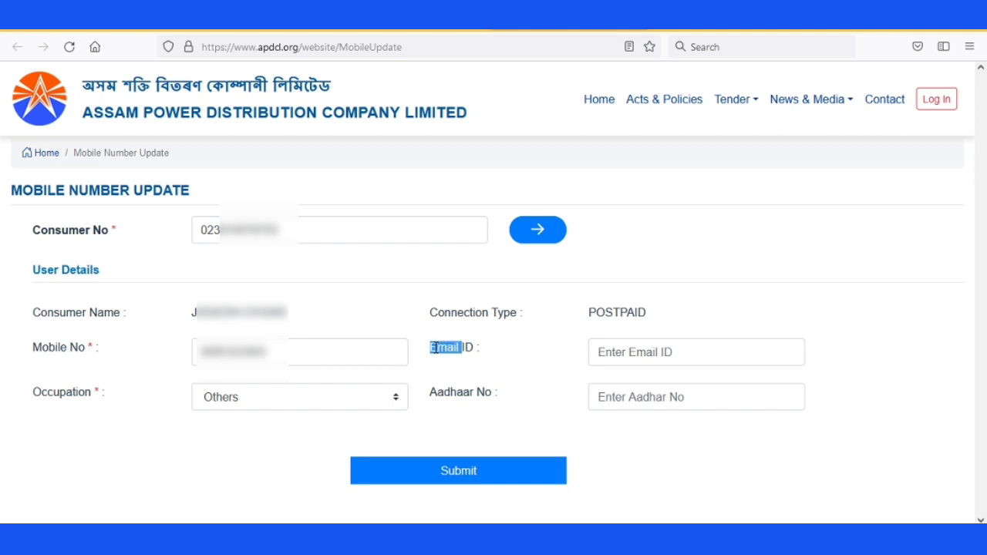
- Enter the consumer's e-mail address in Email ID, then highlight the Occupation label
left_click(656, 352)
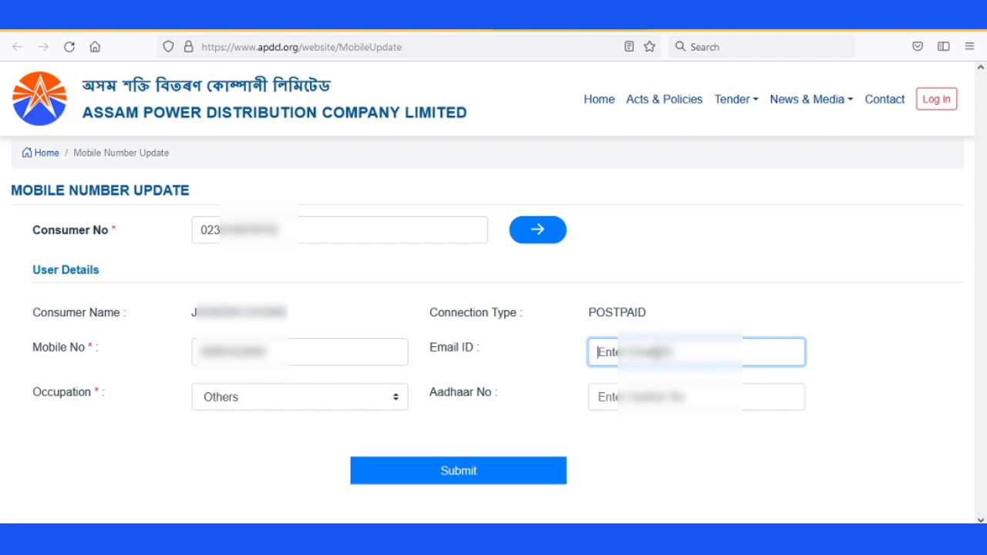
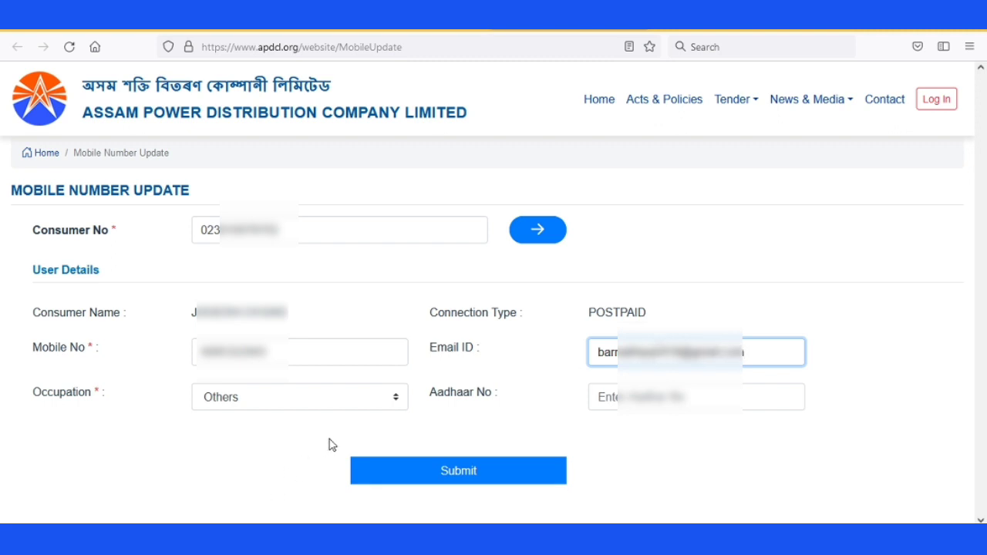
left_click(36, 392)
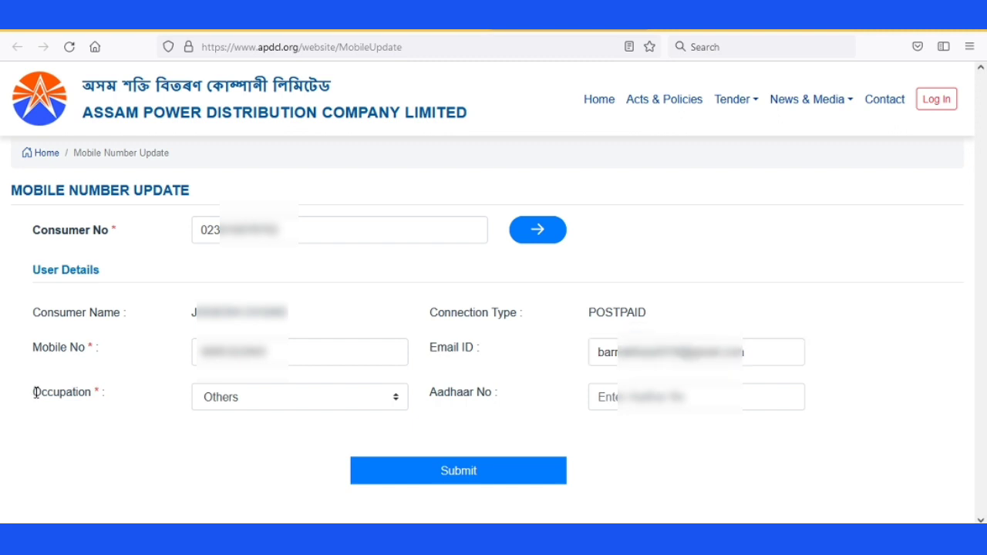
left_click_drag(36, 393, 33, 392)
key("shift+Right")
key("shift+Right")
key("shift+Right")
key("shift+Right")
key("shift+Right")
key("shift+Right")
key("shift+Right")
key("shift+Right")
key("shift+Right")
key("shift+Right")
key("shift+Right")
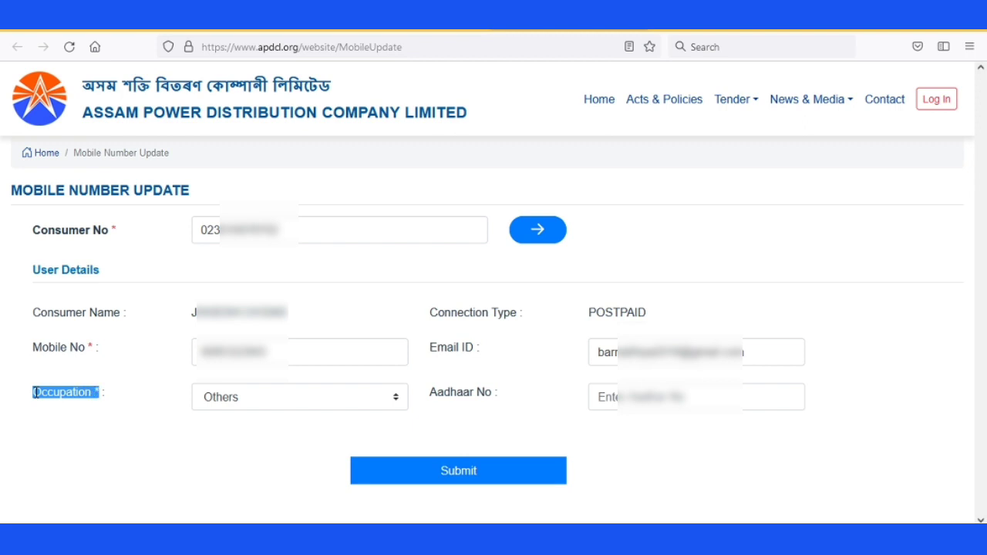
- Keep Others as the occupation and start entering the consumer's Aadhaar number
left_click(270, 410)
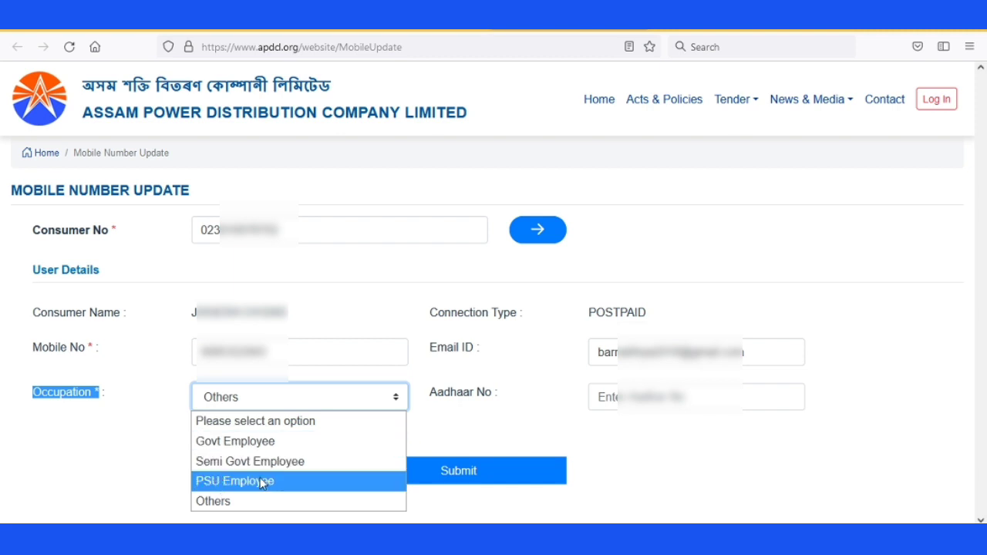
left_click(226, 503)
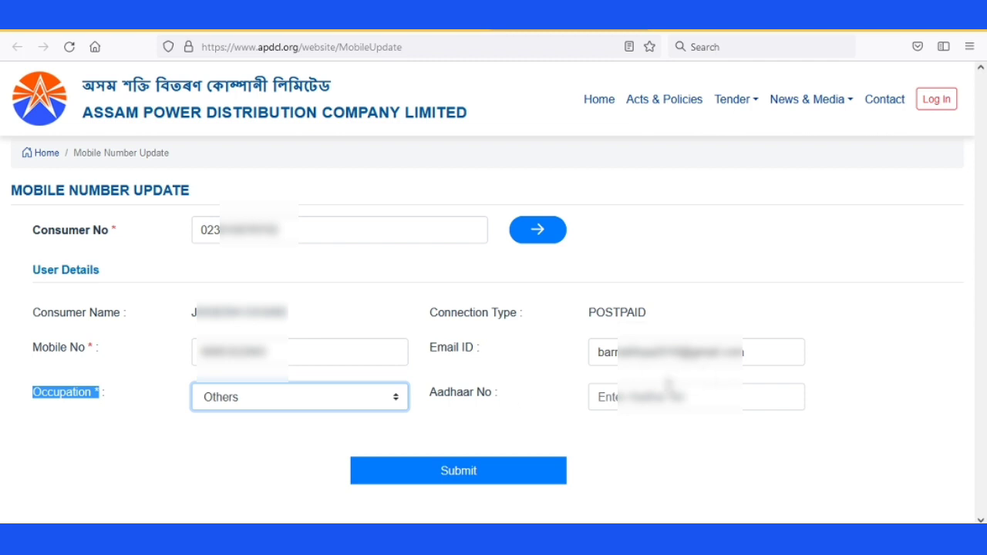
left_click(433, 391)
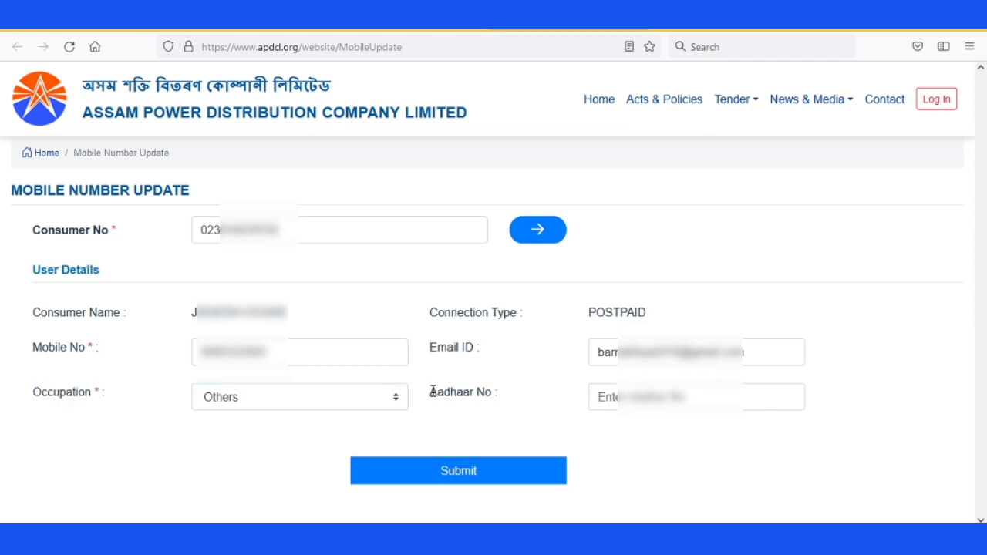
left_click_drag(432, 391, 491, 392)
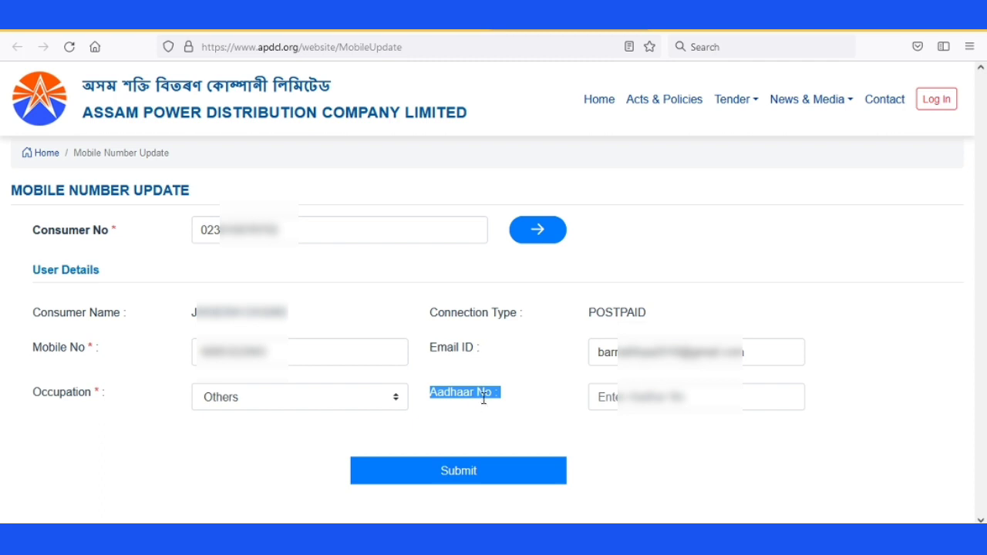
left_click(614, 397)
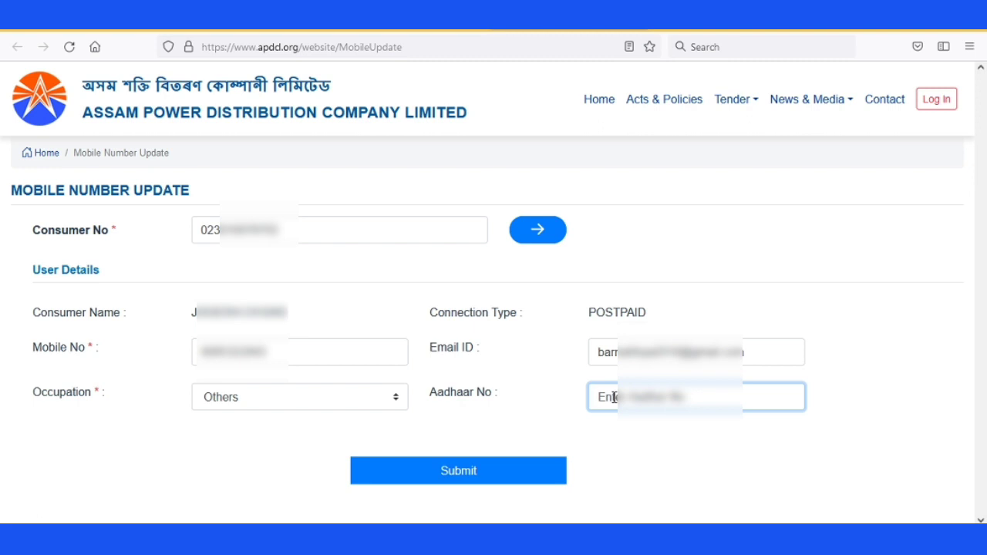
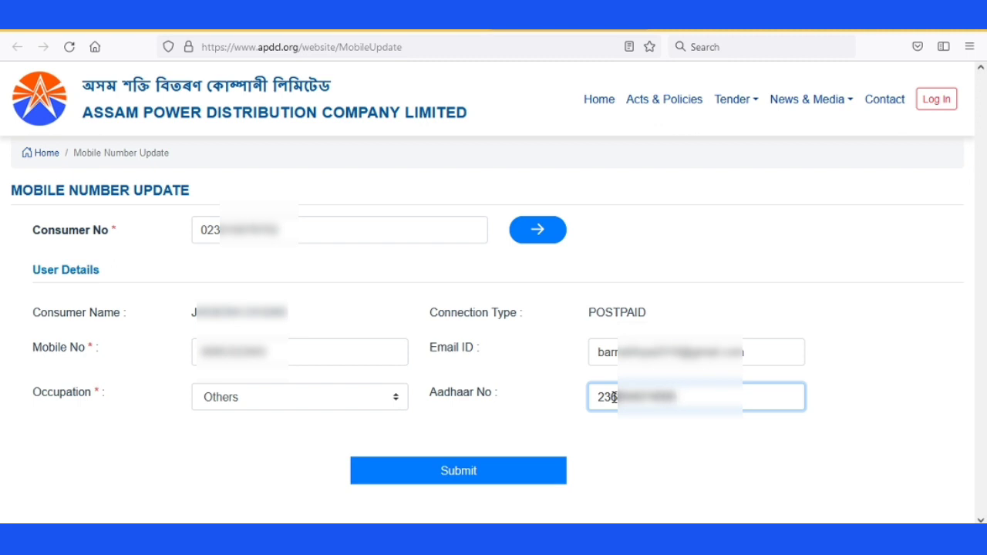
- Submit the details to get an OTP sent, then enter the received OTP
left_click(467, 477)
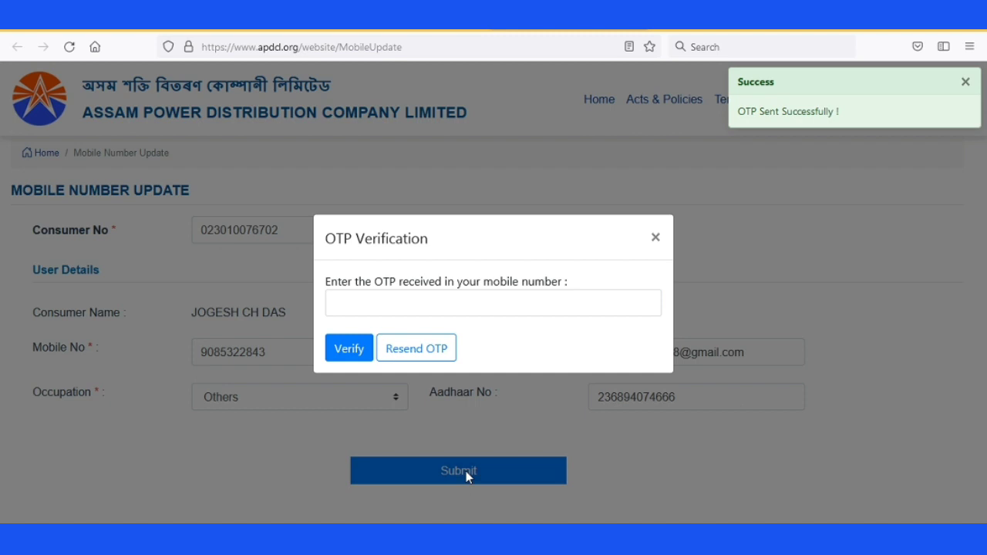
left_click(398, 305)
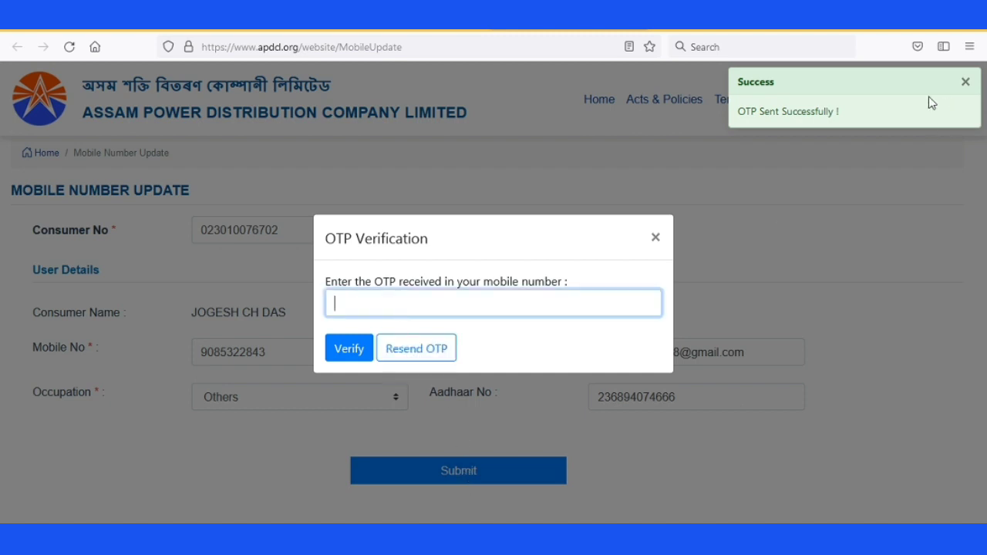
left_click(964, 84)
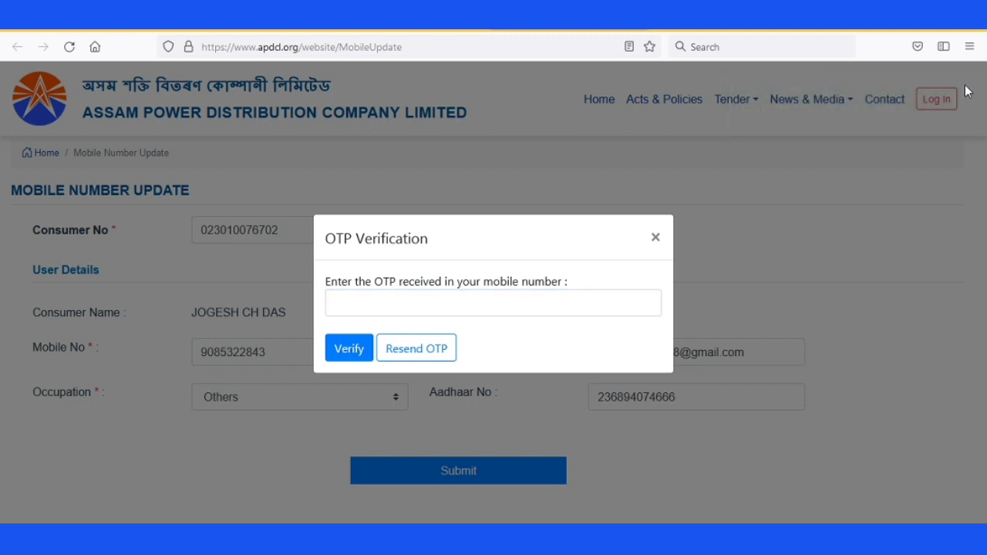
left_click(441, 300)
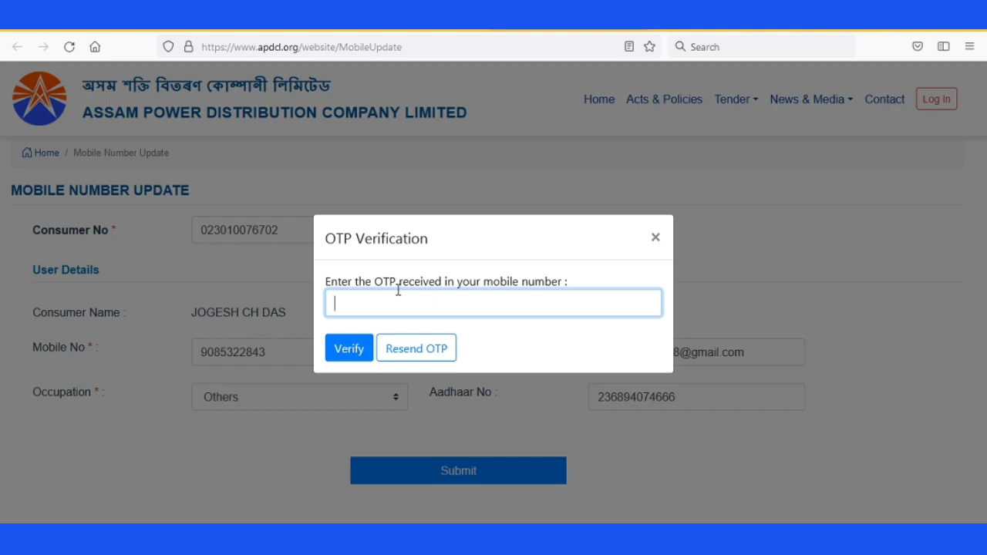
left_click(346, 352)
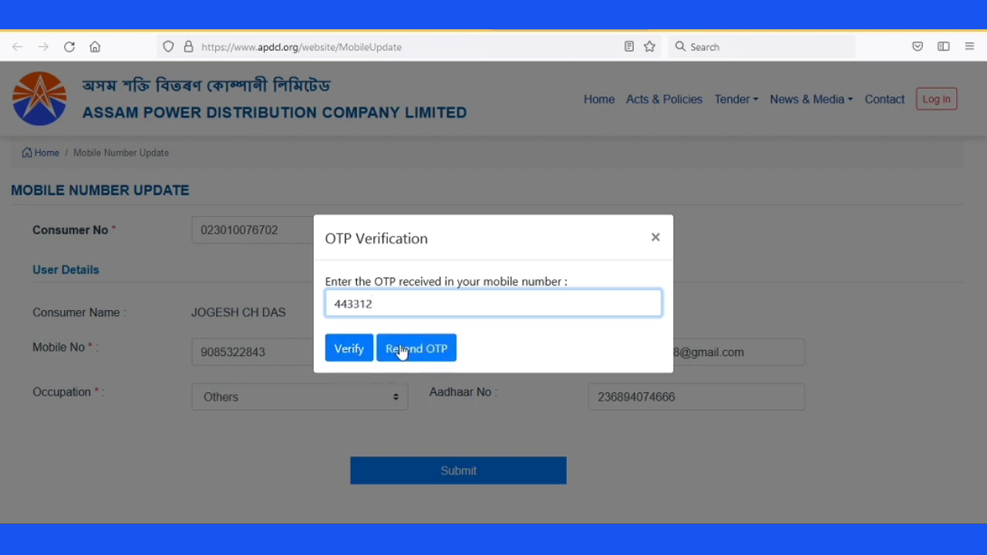
- Verify the OTP and confirm the 'Successfully Updated!' message with OK
left_click(354, 349)
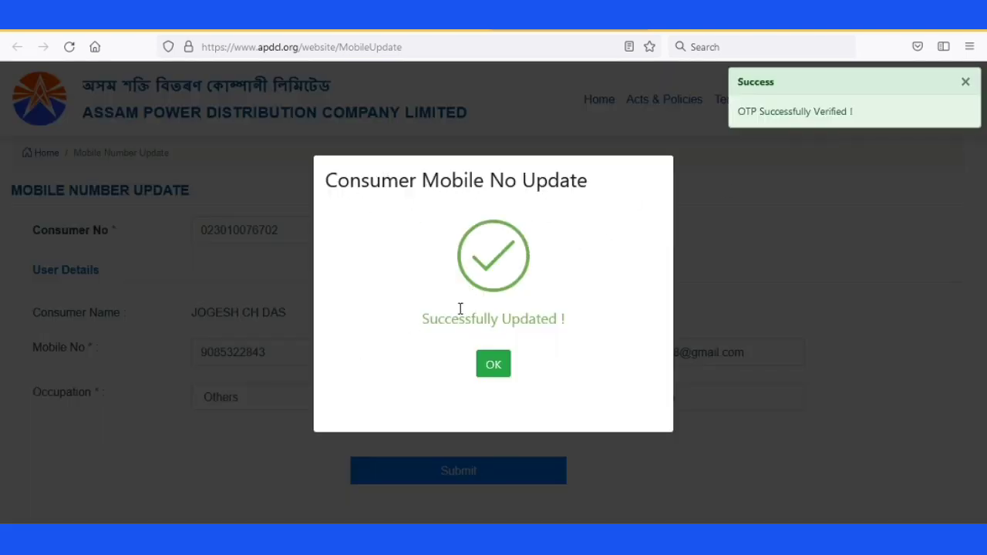
left_click(493, 365)
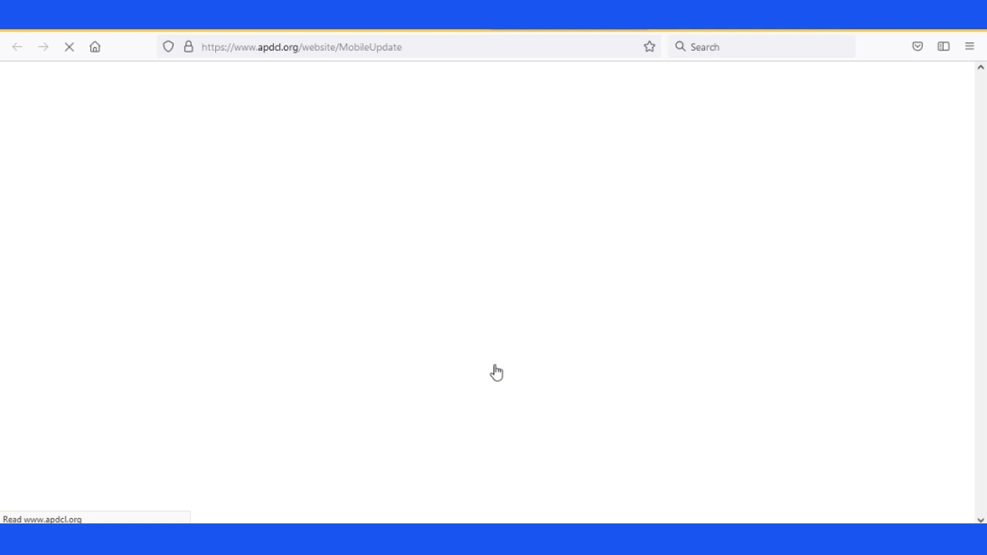